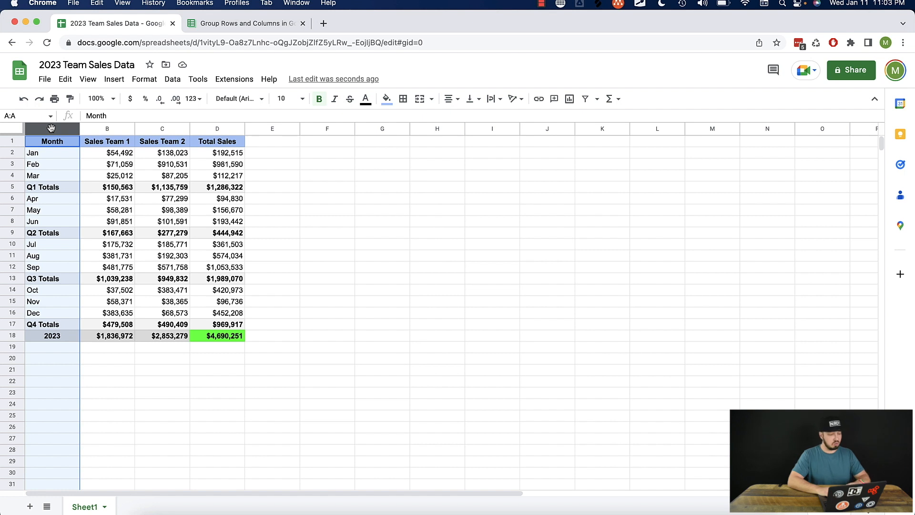
- Examine the Q1 totals, the 2023 totals row and the Sales Team 1 column of the sales table
left_click(43, 190)
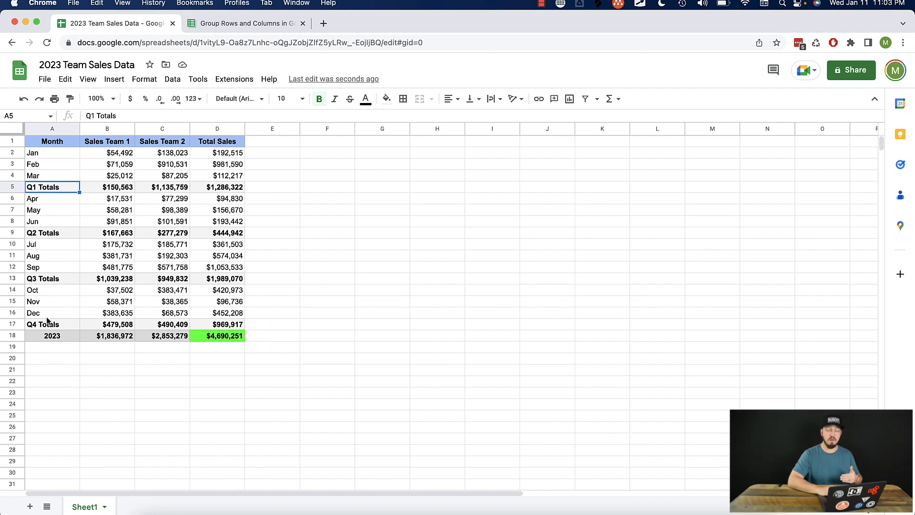
left_click_drag(46, 336, 212, 337)
left_click(212, 337)
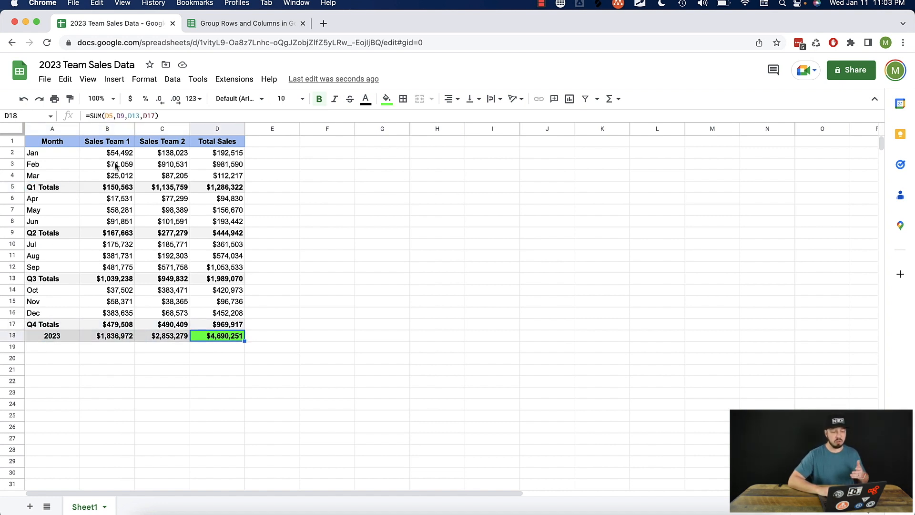
left_click(109, 127)
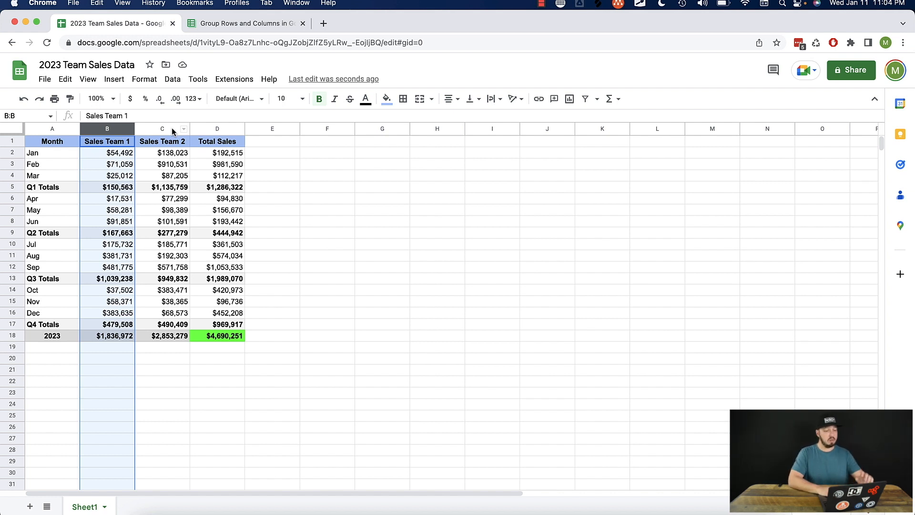
left_click(268, 199)
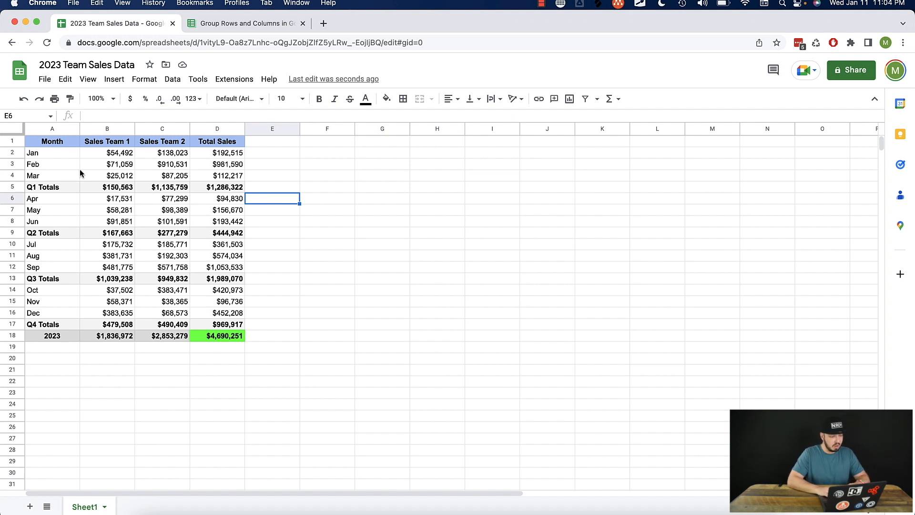
left_click(32, 153)
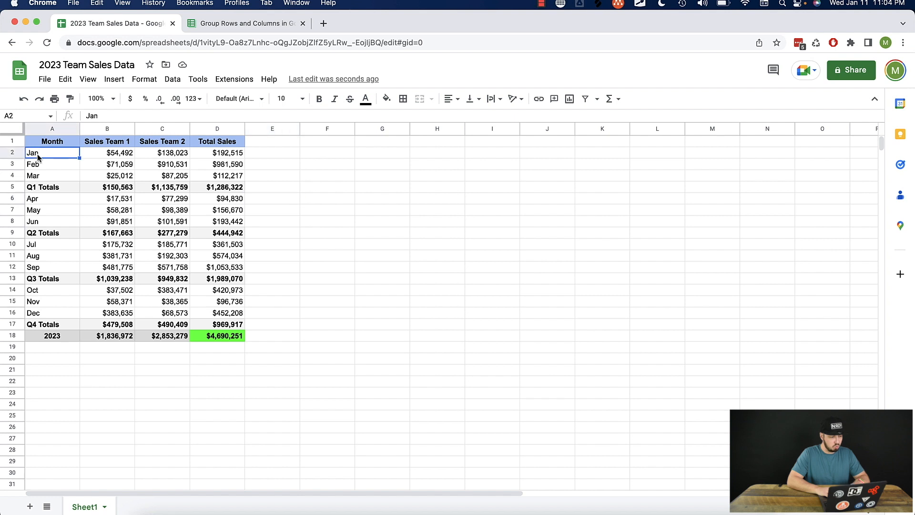
key("shift+Down")
key("shift+Down")
left_click(12, 153)
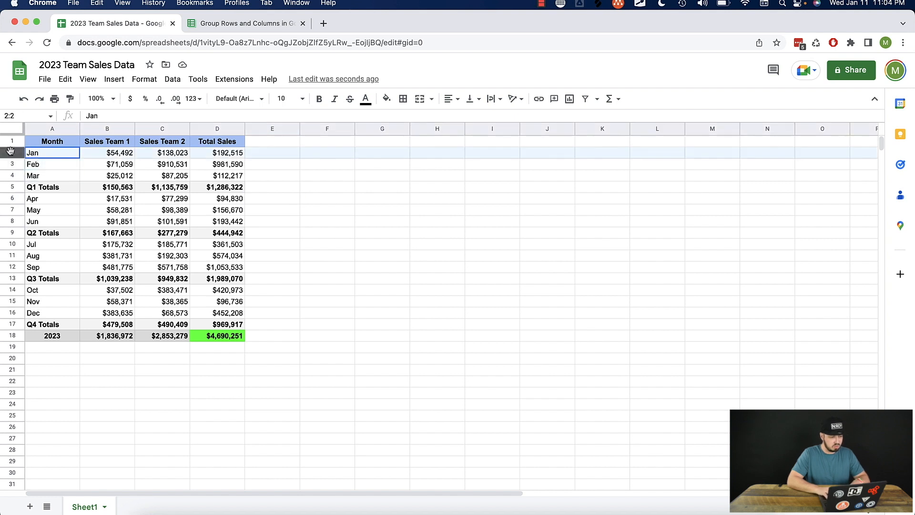
key("shift+Down")
key("shift+Down")
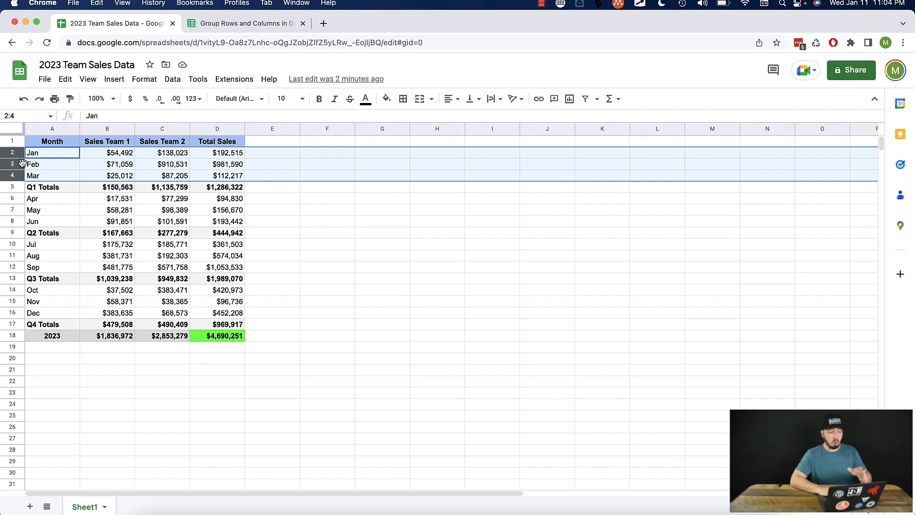
left_click(48, 165)
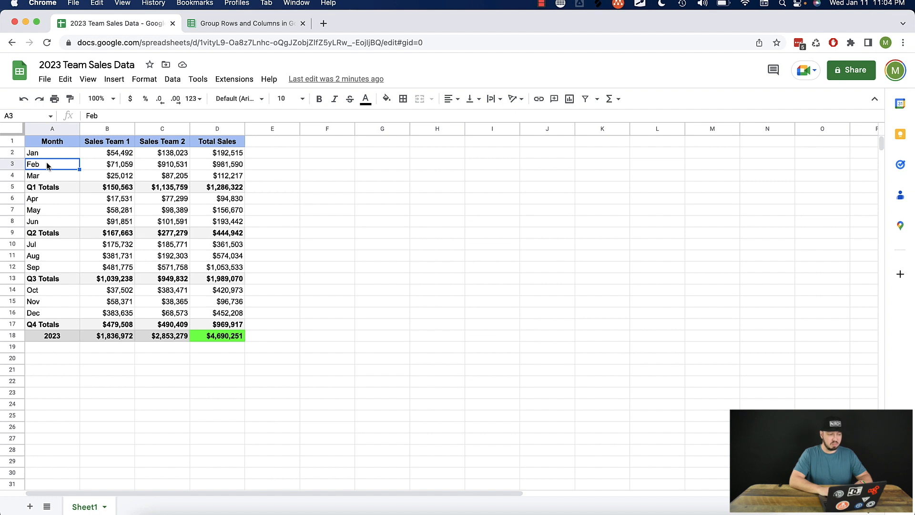
left_click(10, 153)
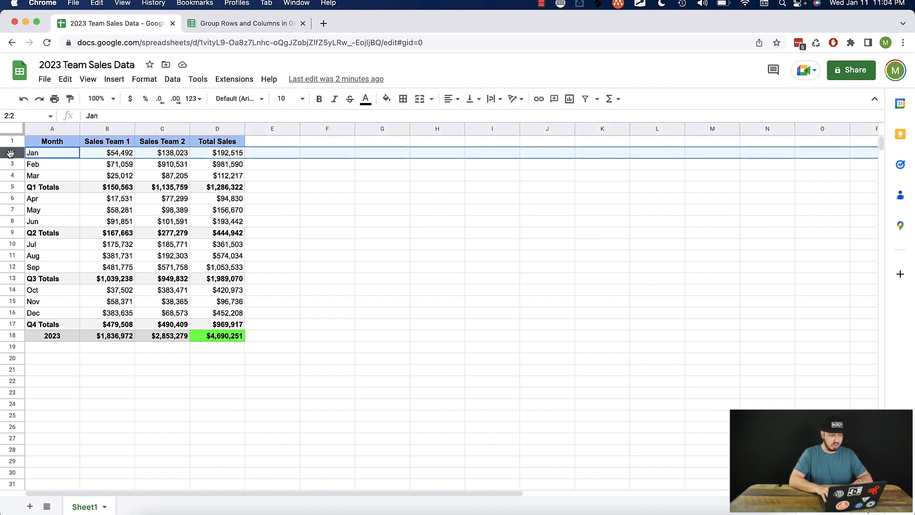
key("shift+Down")
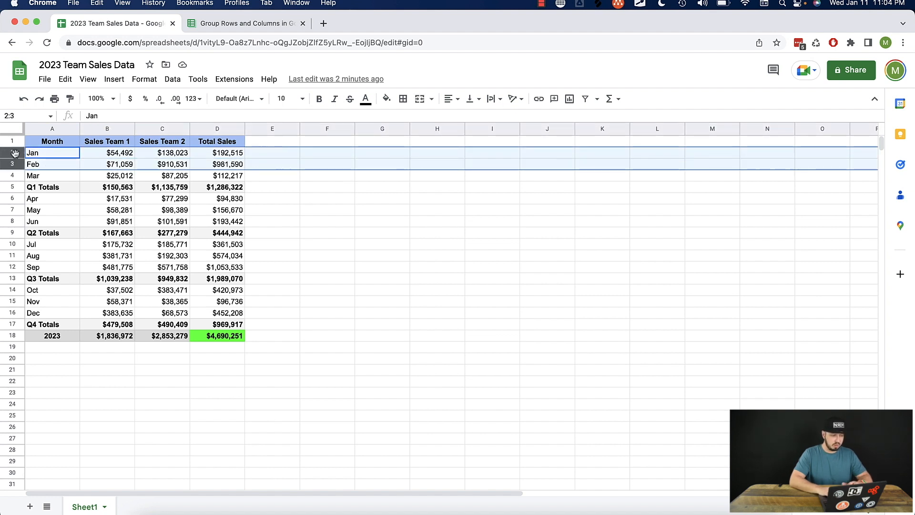
left_click(59, 166)
- Group rows 2 to 4, January through March, and collapse that group above the Q1 totals
left_click(10, 152)
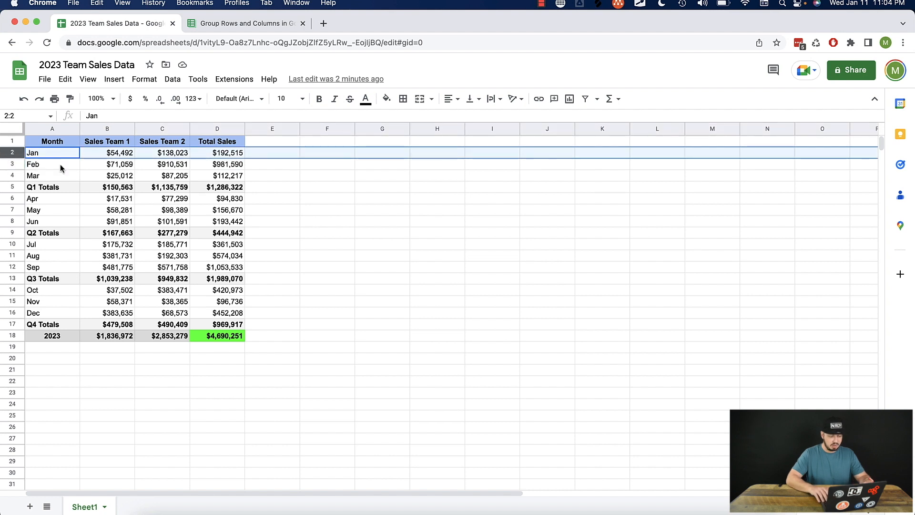
key("shift+Down")
key("shift+Down")
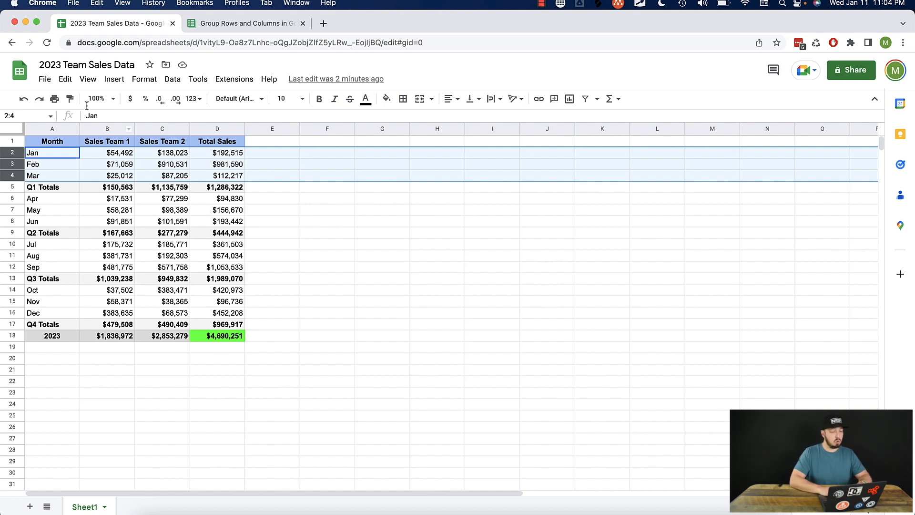
left_click(89, 81)
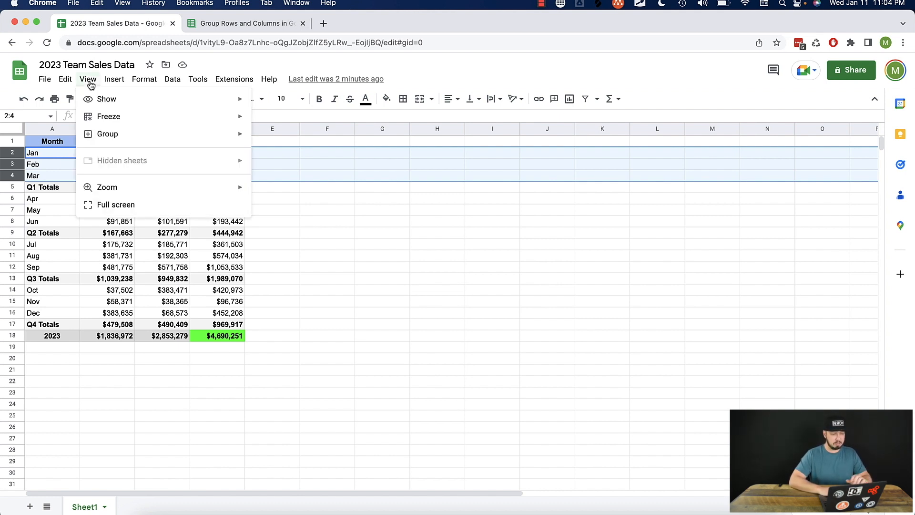
mouse_move(125, 143)
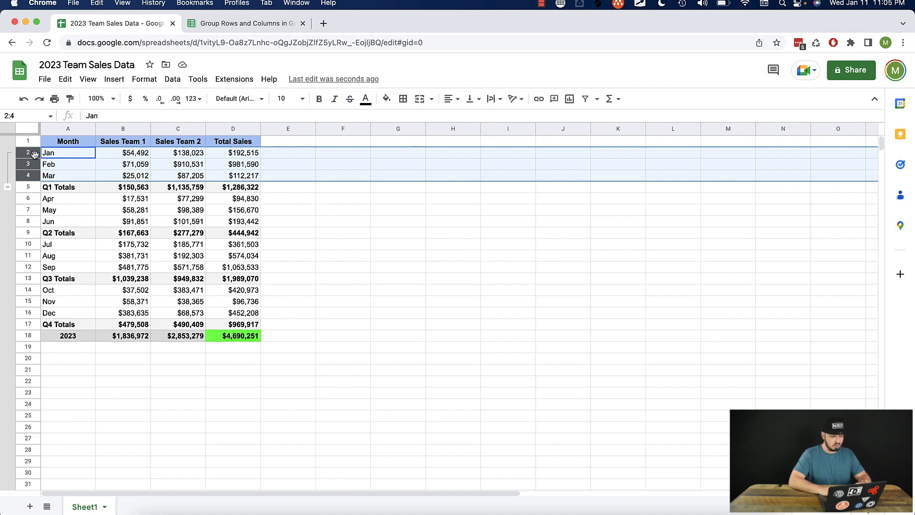
left_click(7, 188)
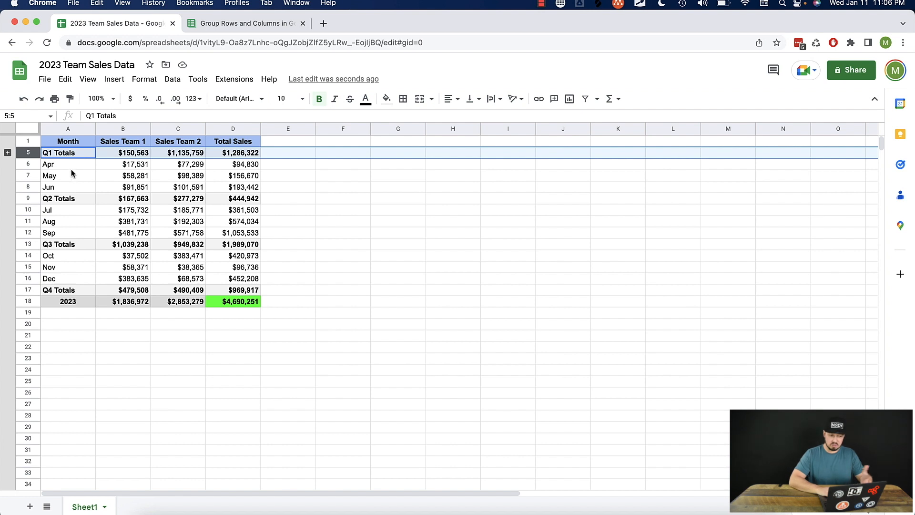
- Group rows 6 to 8, April through June, above the Q2 totals
left_click(31, 164)
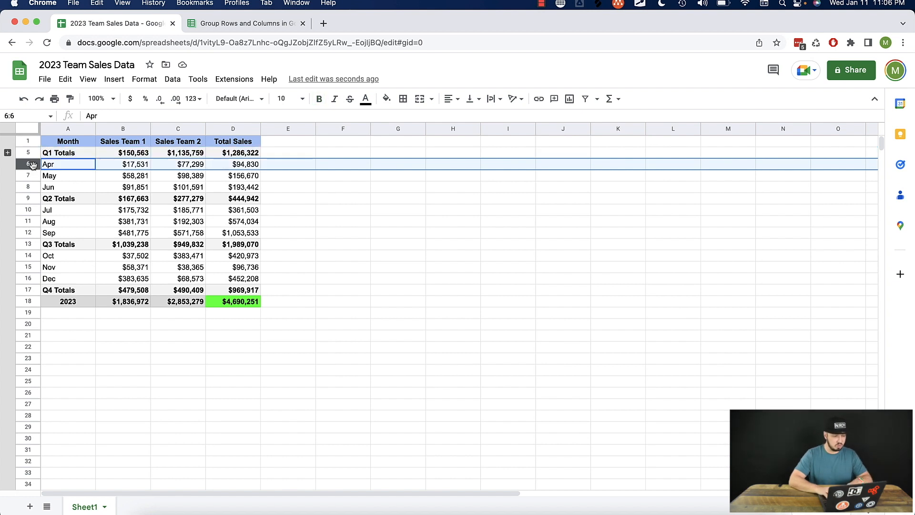
left_click_drag(32, 164, 28, 187)
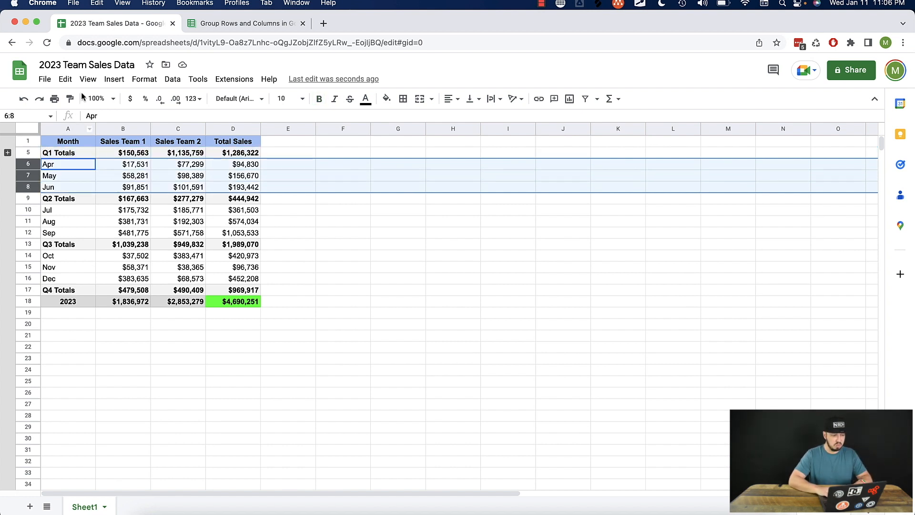
left_click(88, 78)
mouse_move(129, 134)
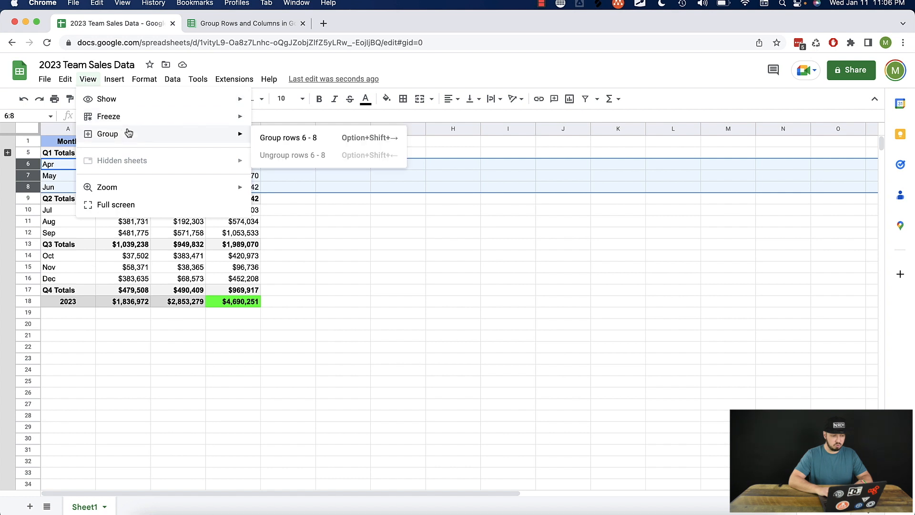
left_click(286, 138)
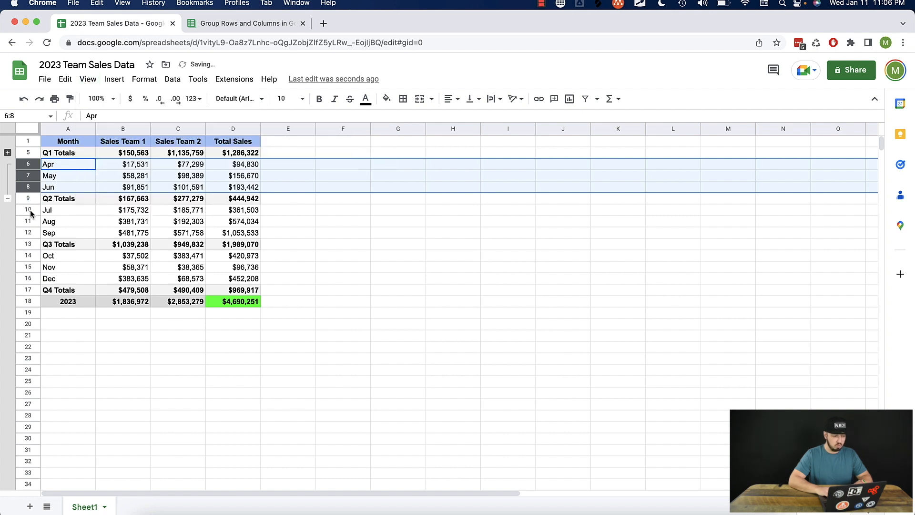
- Group rows 10 to 12, July through September, above the Q3 totals
left_click_drag(28, 210, 28, 233)
left_click(88, 79)
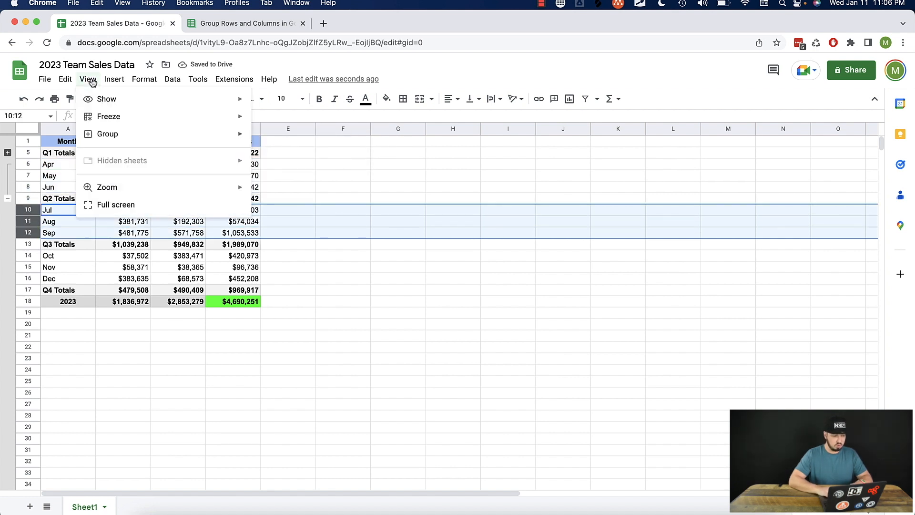
mouse_move(123, 134)
left_click(322, 138)
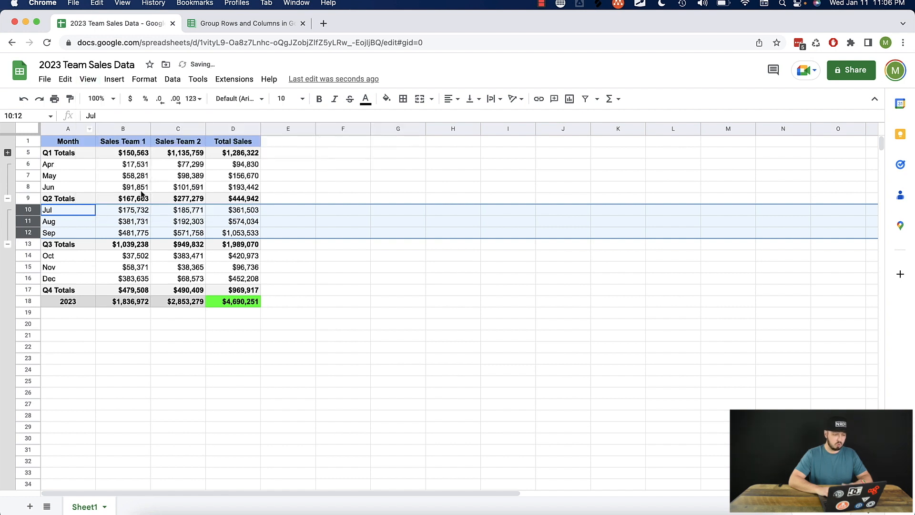
- Group rows 14 to 16, October through December, above the Q4 totals
left_click_drag(28, 256, 28, 278)
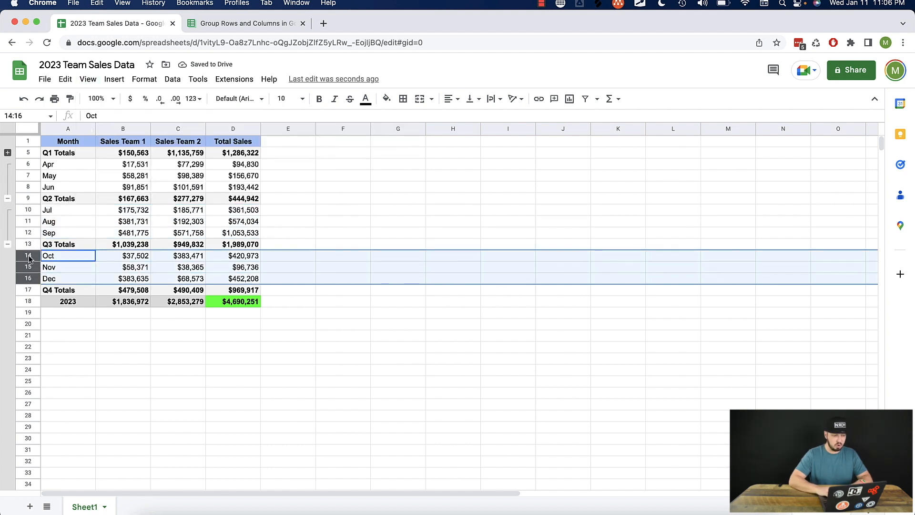
left_click(89, 80)
mouse_move(115, 80)
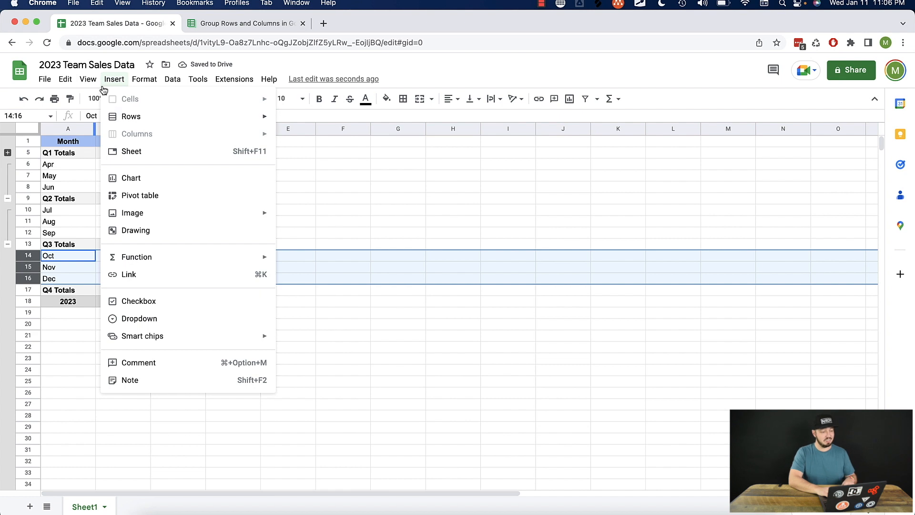
mouse_move(143, 134)
left_click(282, 138)
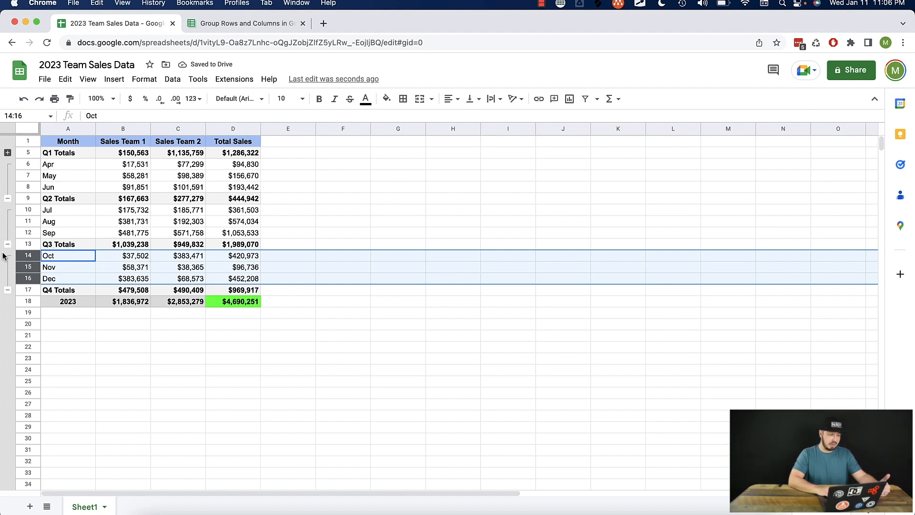
- Collapse the Q2, Q3 and Q4 month groups and expand the January to March group
left_click(8, 198)
left_click(8, 209)
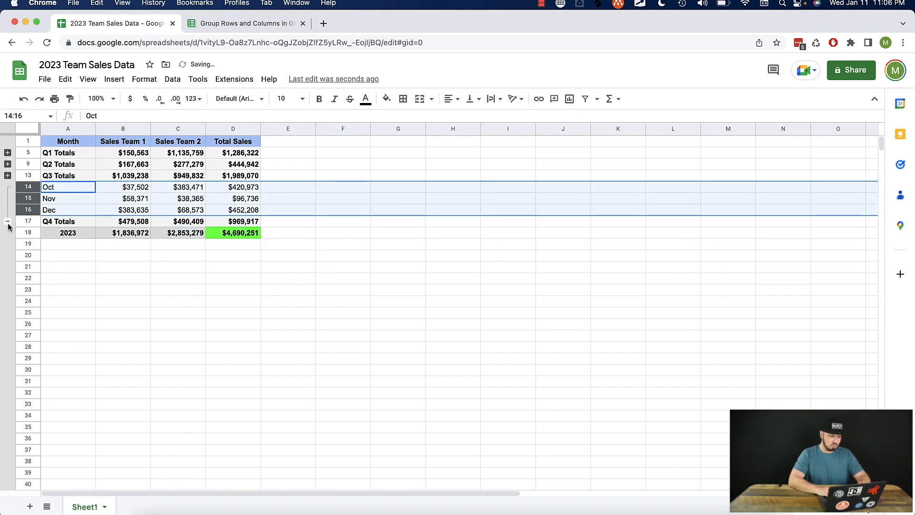
left_click(8, 222)
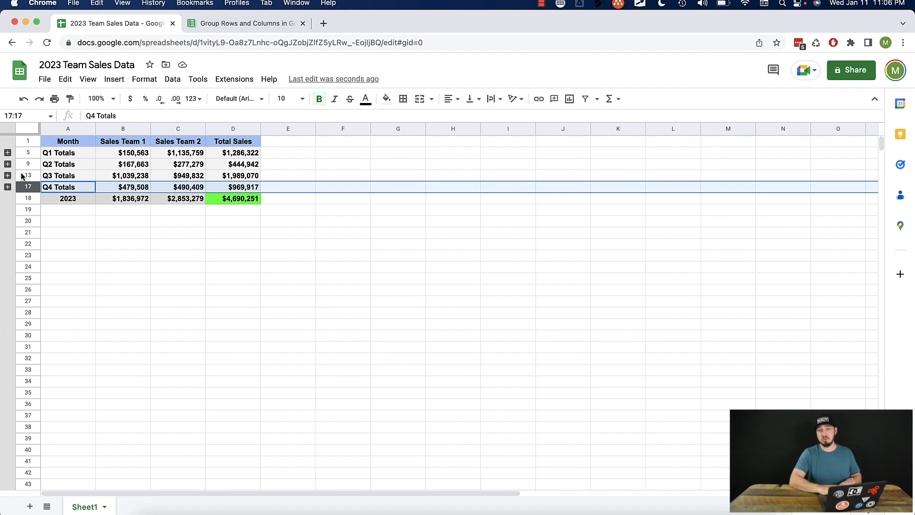
left_click(7, 153)
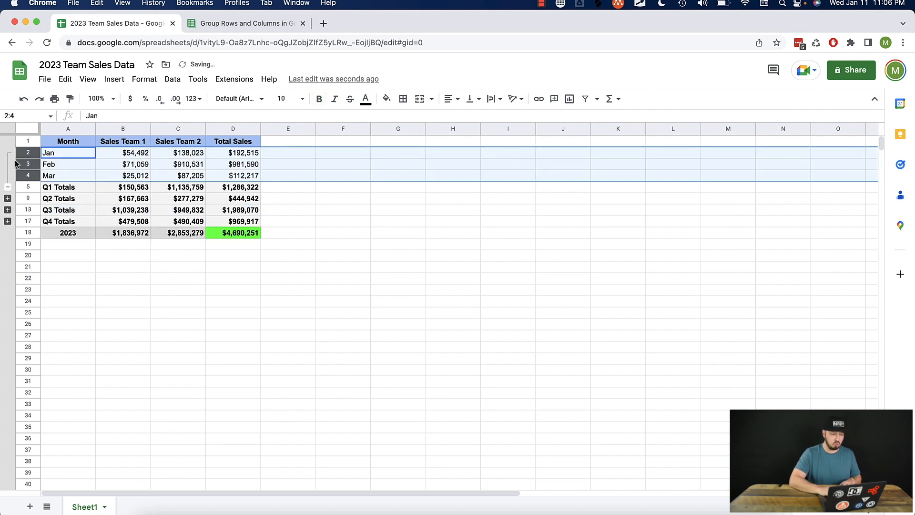
left_click(281, 179)
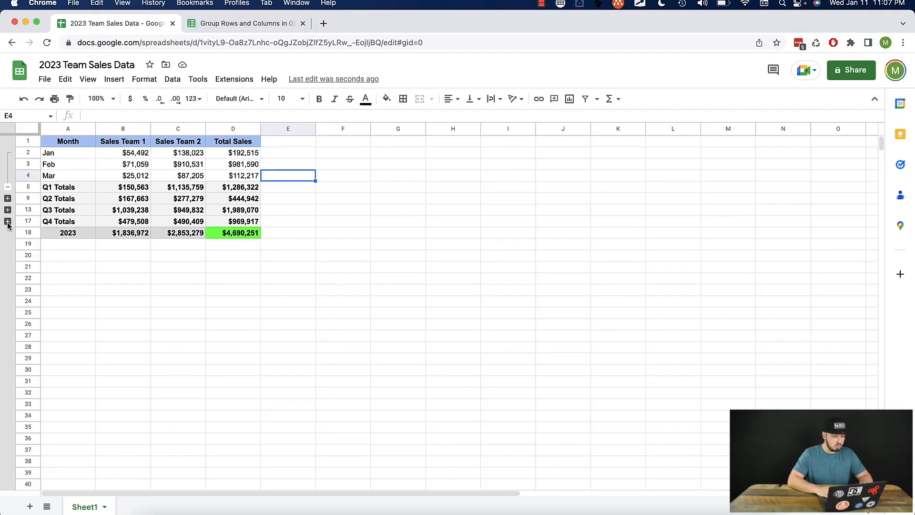
- Remove the row groups for the Q4, Q3 and Q2 months, working upward from October–December to April–June
right_click(7, 222)
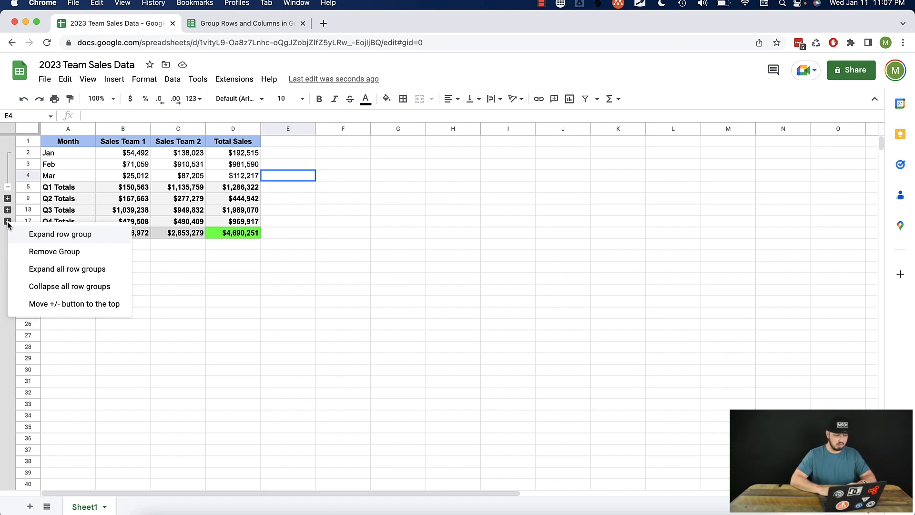
left_click(92, 253)
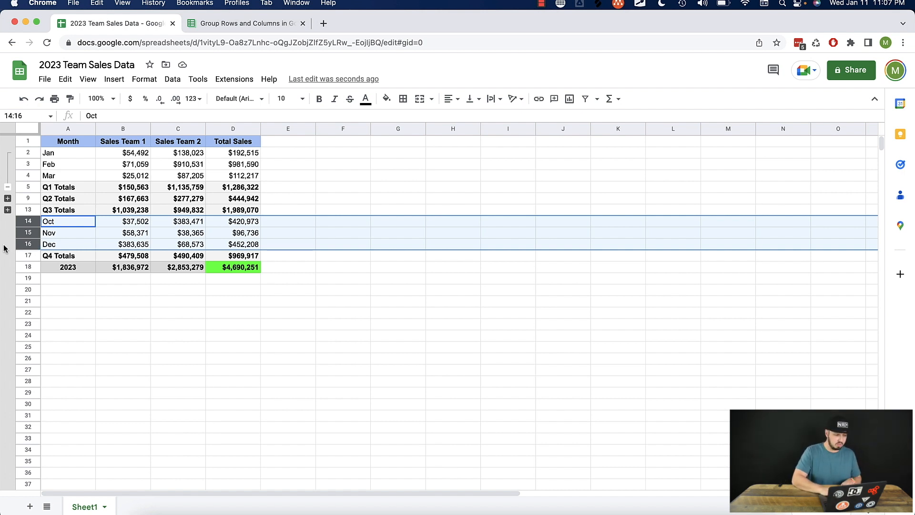
right_click(8, 211)
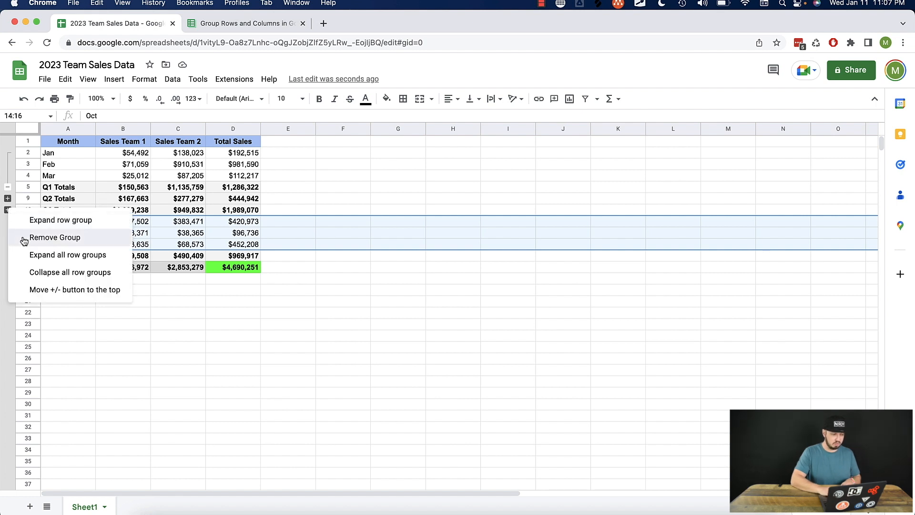
left_click(22, 238)
right_click(7, 200)
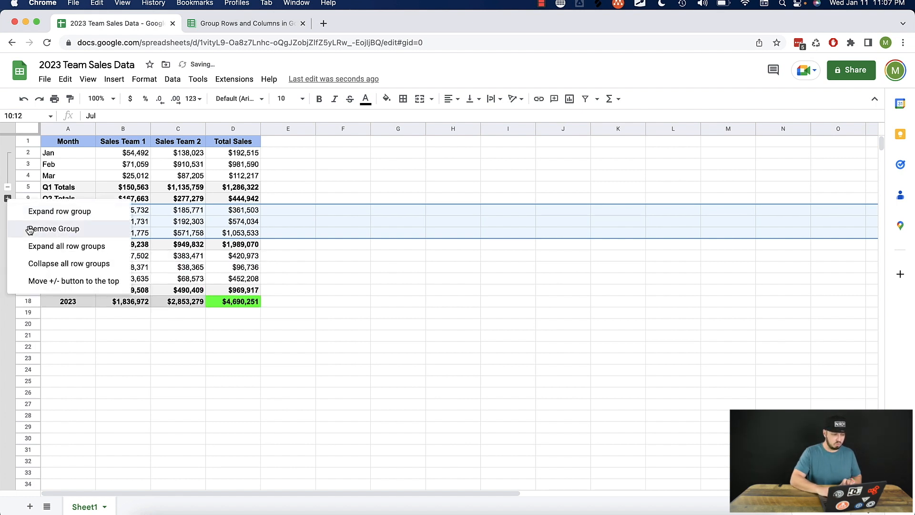
left_click(63, 228)
left_click(114, 214)
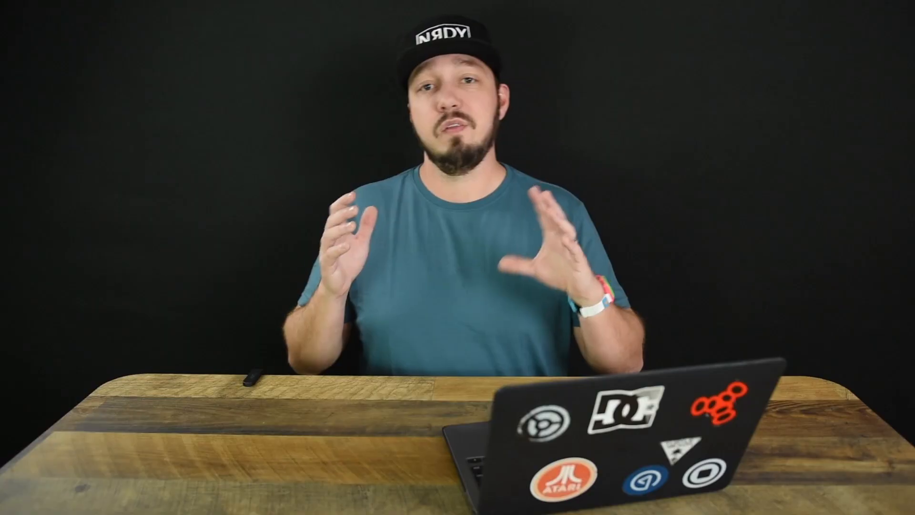